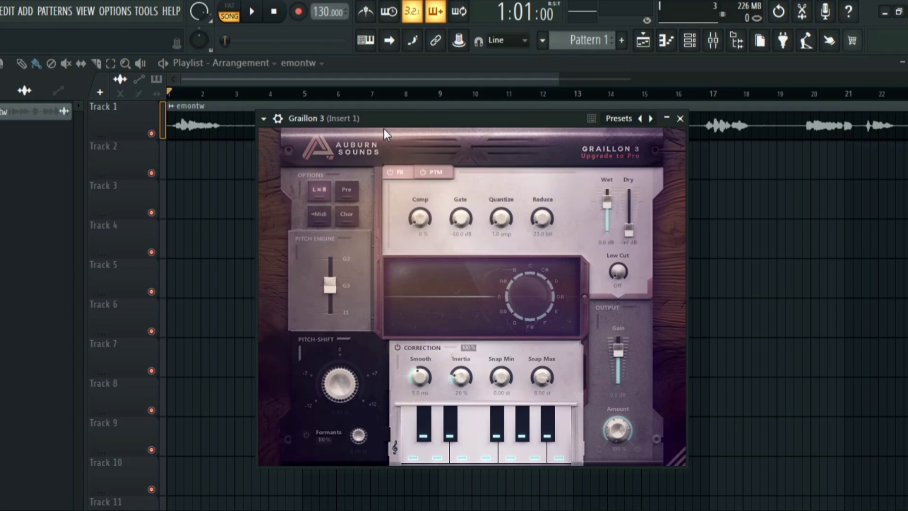
# Step: Open Graillon 2 from the Insert 1 mixer effects and place the Graillon 3 window beside it for comparison
pyautogui.moveTo(384, 128); pyautogui.dragTo(391, 153)
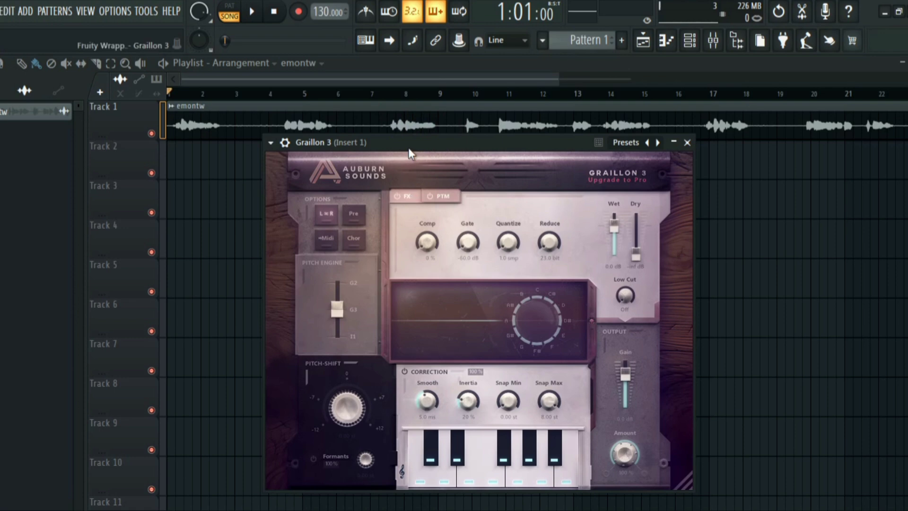
pyautogui.moveTo(398, 143); pyautogui.dragTo(195, 124)
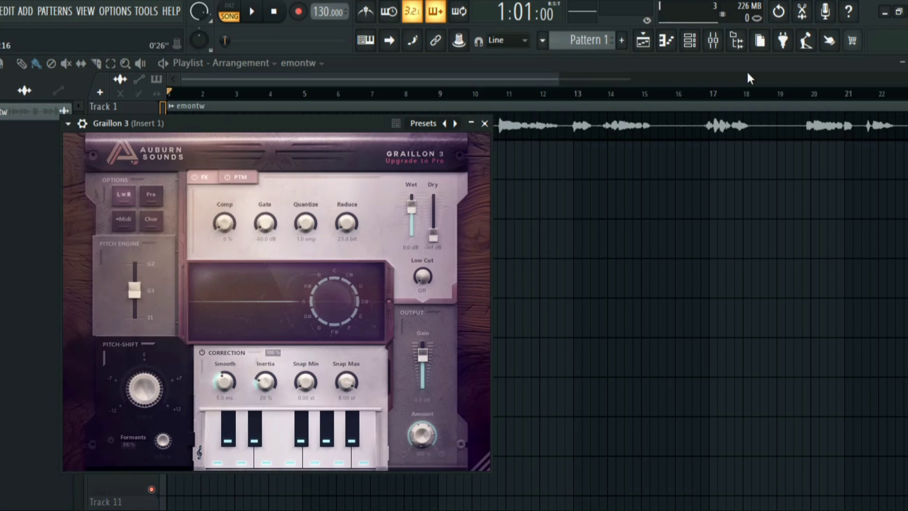
pyautogui.click(713, 41)
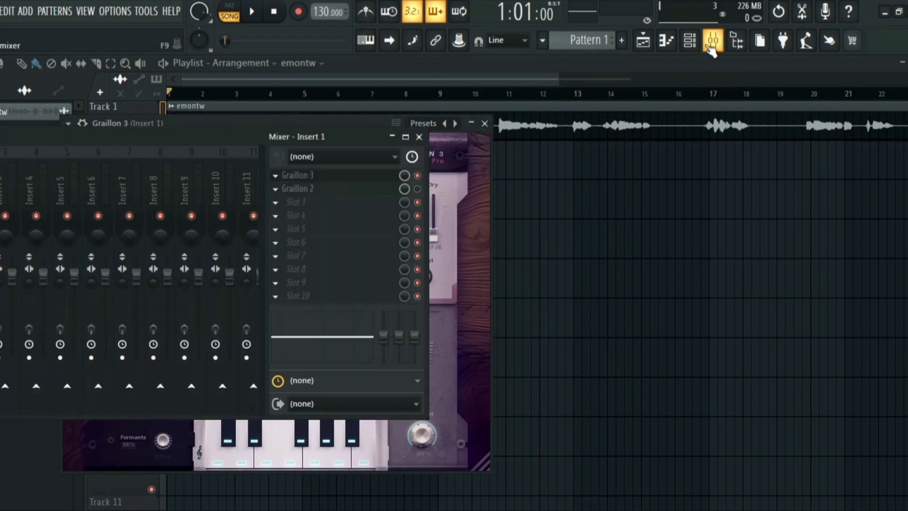
pyautogui.click(378, 190)
pyautogui.click(419, 138)
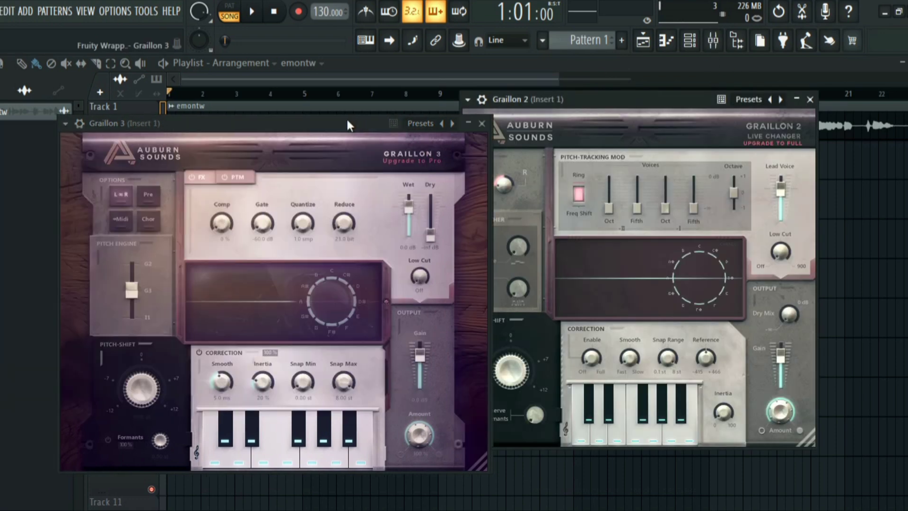
pyautogui.moveTo(347, 122); pyautogui.dragTo(291, 104)
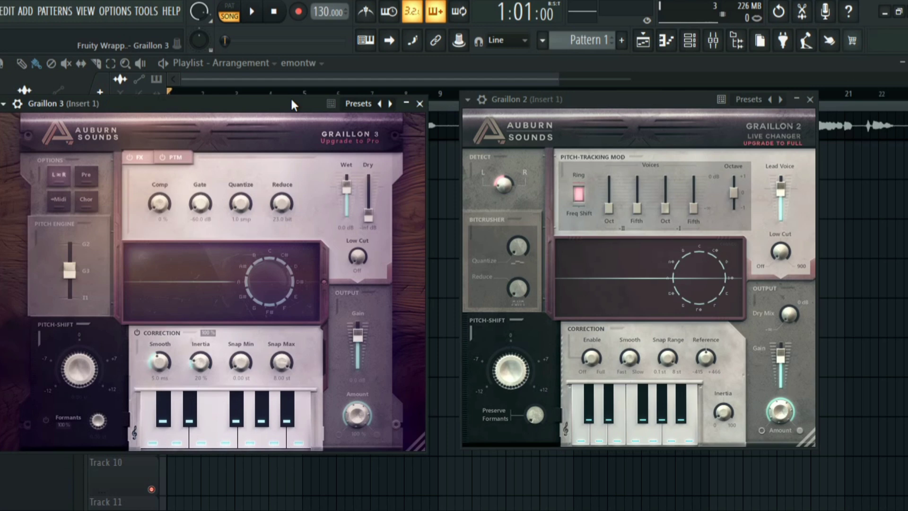
# Step: Examine the preset lists of Graillon 2 and Graillon 3 to compare which correction keys and vocal presets each offers
pyautogui.click(776, 98)
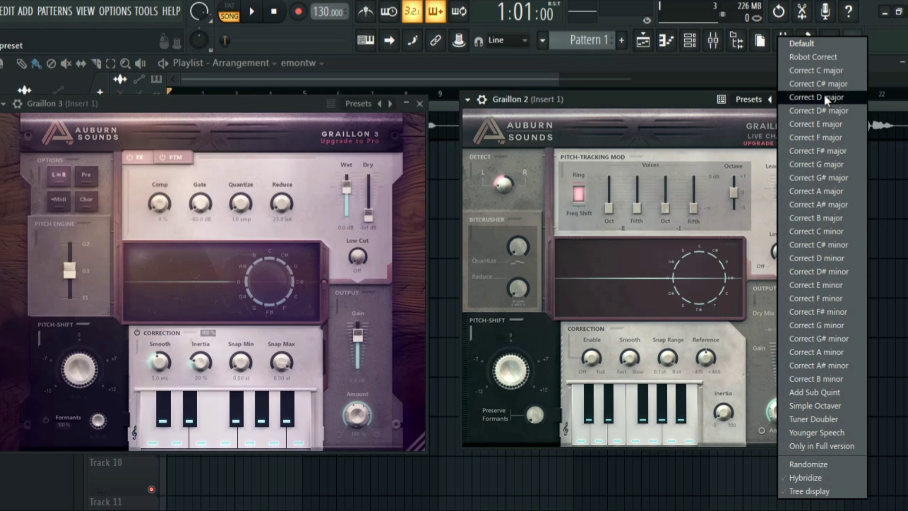
pyautogui.click(686, 107)
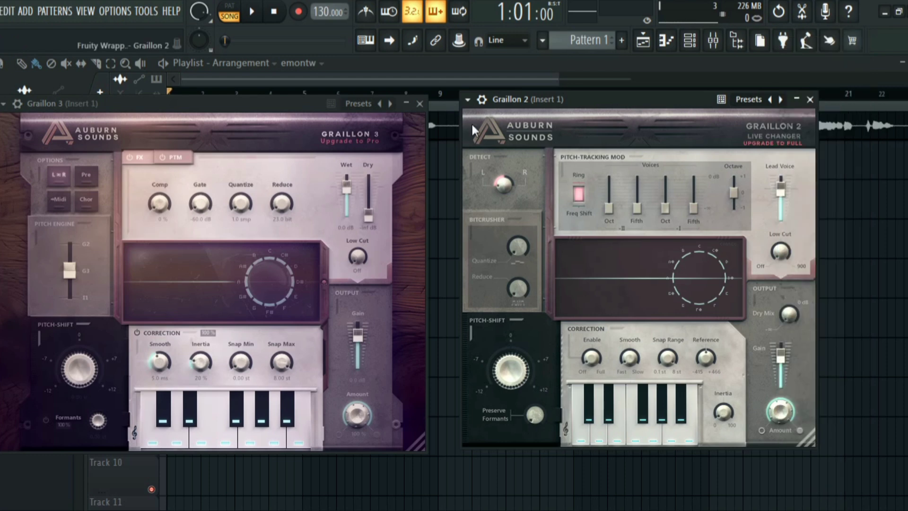
pyautogui.click(389, 104)
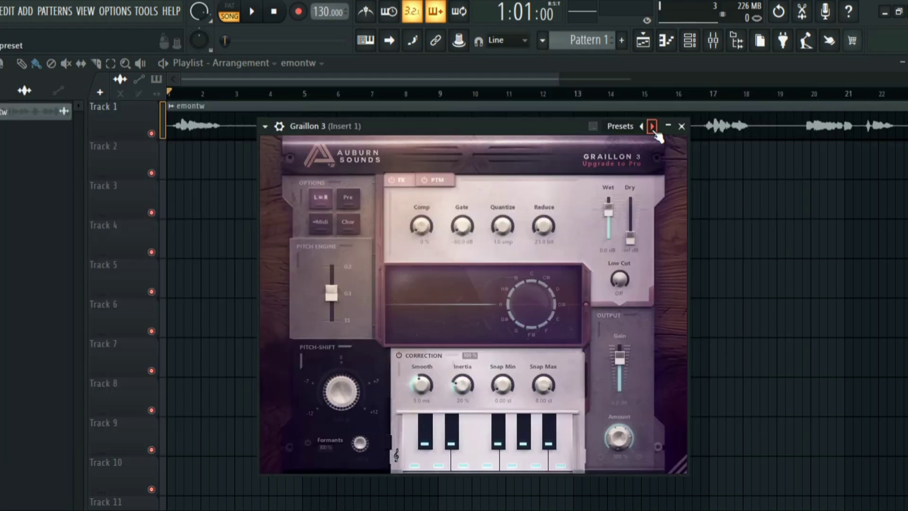
pyautogui.click(652, 125)
pyautogui.click(652, 130)
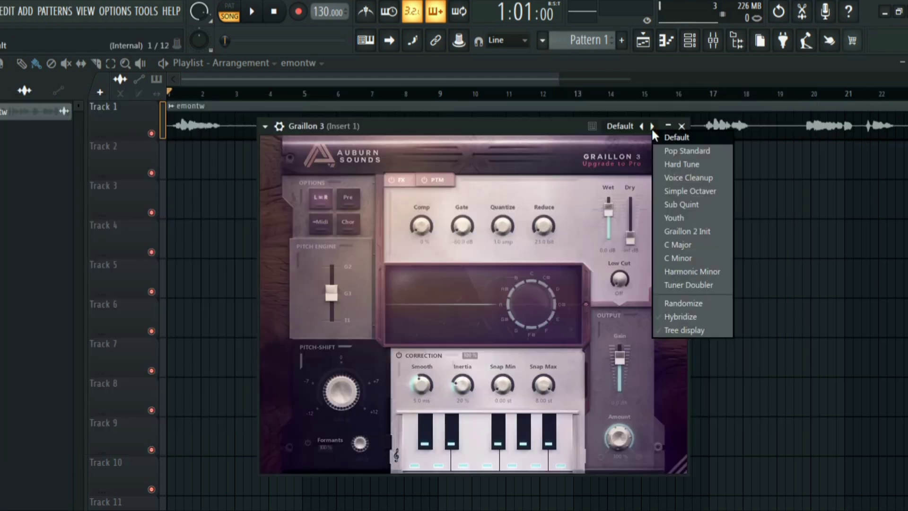
pyautogui.click(665, 258)
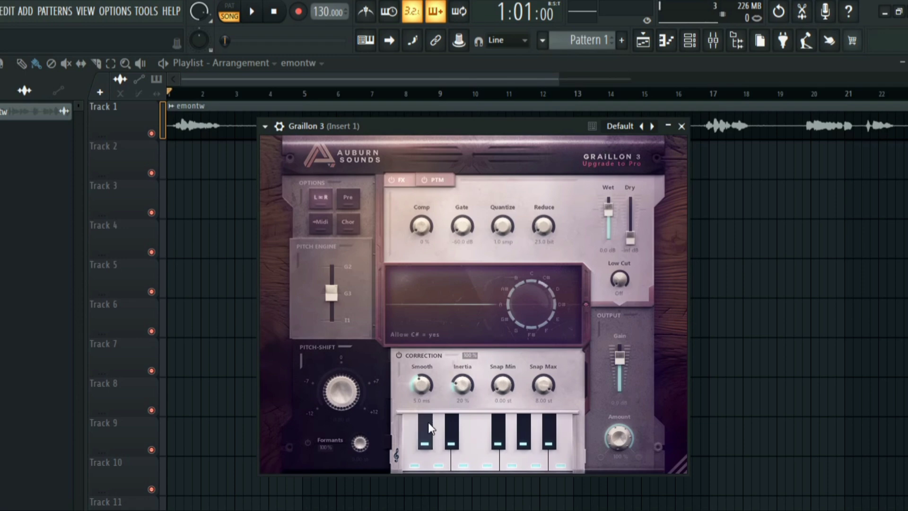
# Step: Set the allowed notes of Graillon 3's pitch correction to the E major scale
pyautogui.moveTo(462, 382)
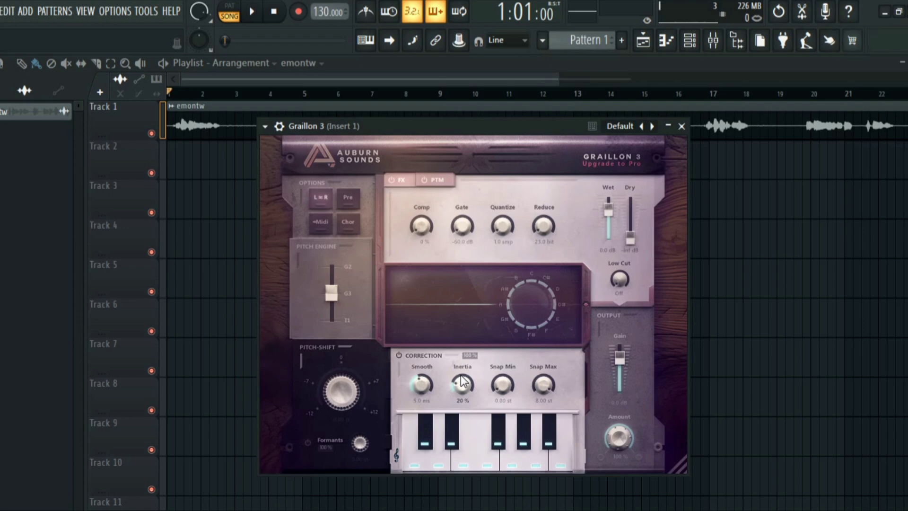
pyautogui.click(398, 459)
pyautogui.click(422, 459)
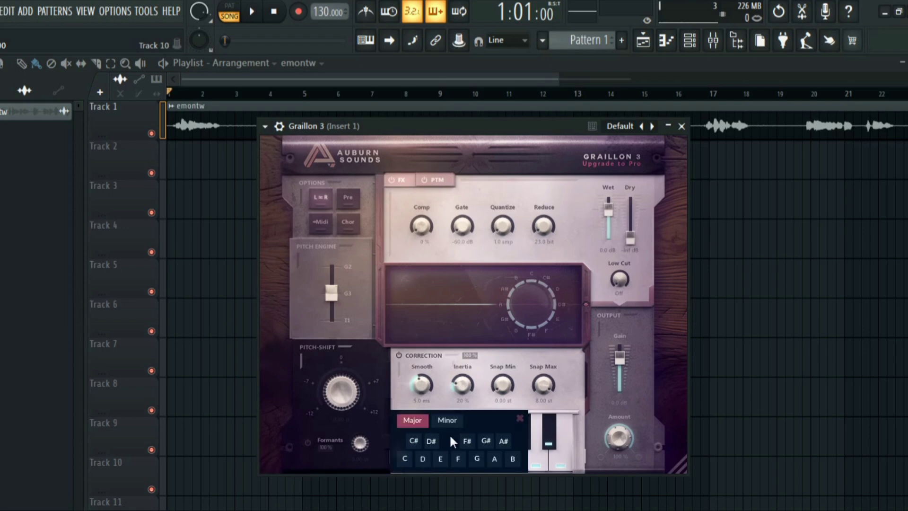
pyautogui.click(413, 421)
pyautogui.click(511, 463)
pyautogui.click(439, 461)
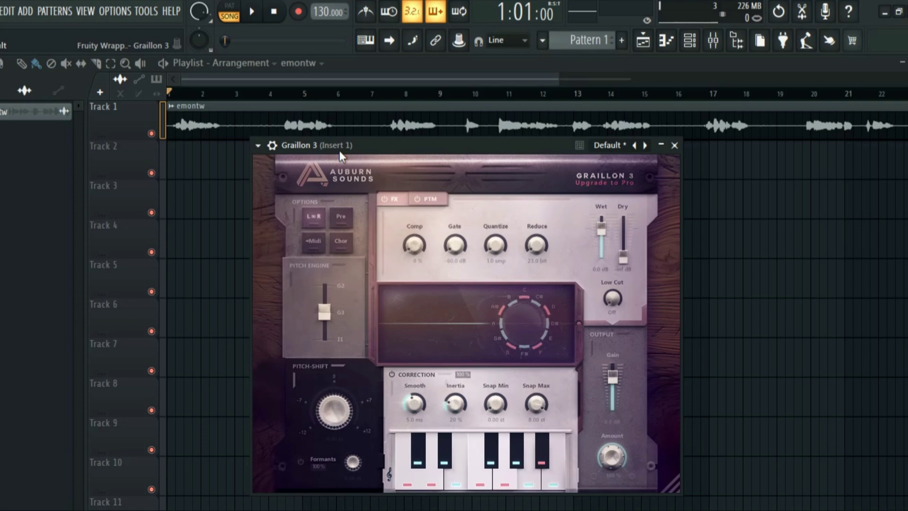
# Step: Play the vocal with Graillon 3 bypassed to hear the unprocessed take, and hide the plugin's wrapper settings
pyautogui.click(272, 146)
pyautogui.click(252, 12)
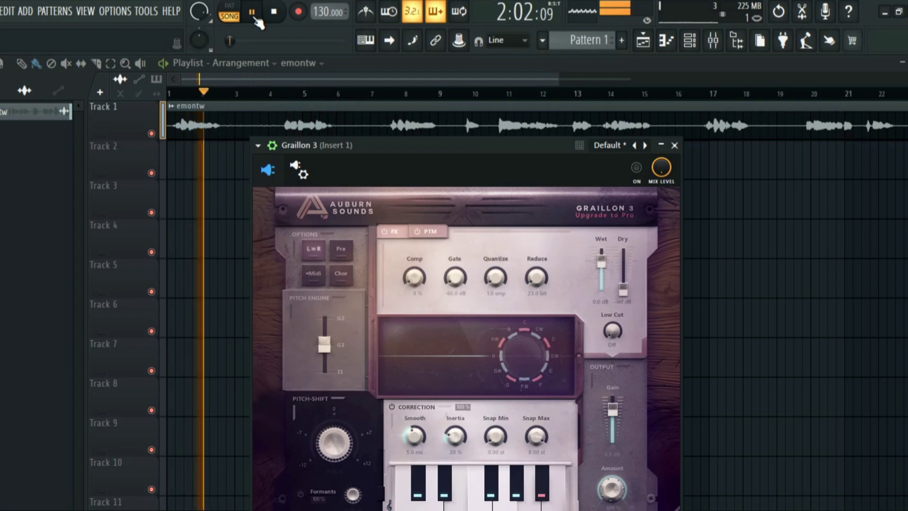
pyautogui.click(273, 146)
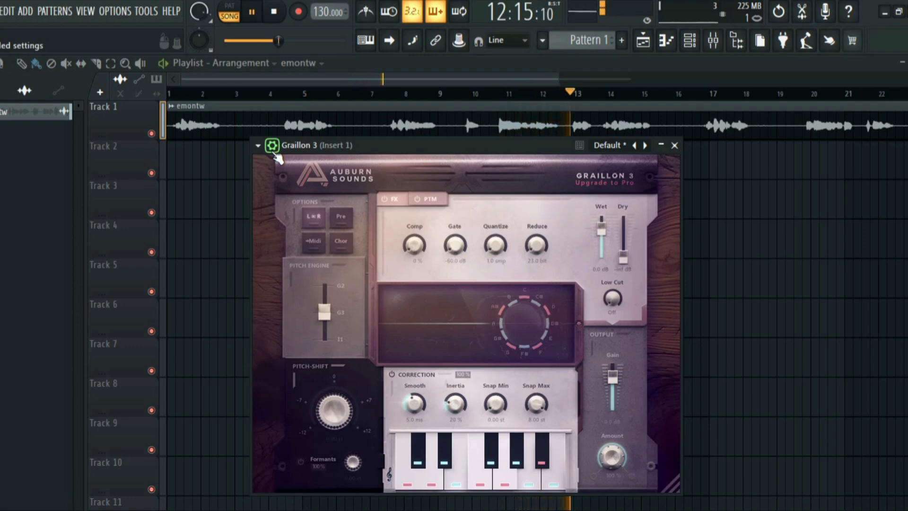
pyautogui.press('space')
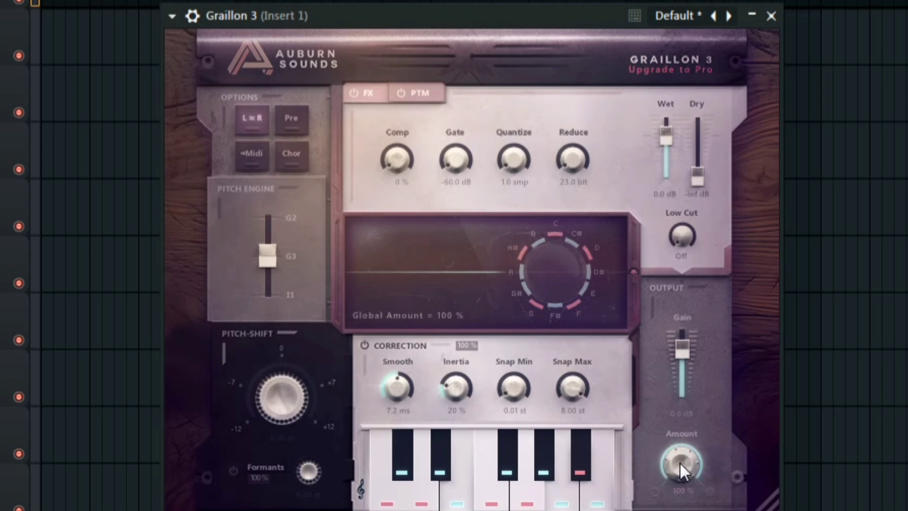
# Step: Try lowering the output Amount to 63 %, restore it to 100 %, and toggle the pitch correction off and on
pyautogui.moveTo(680, 462); pyautogui.dragTo(694, 434)
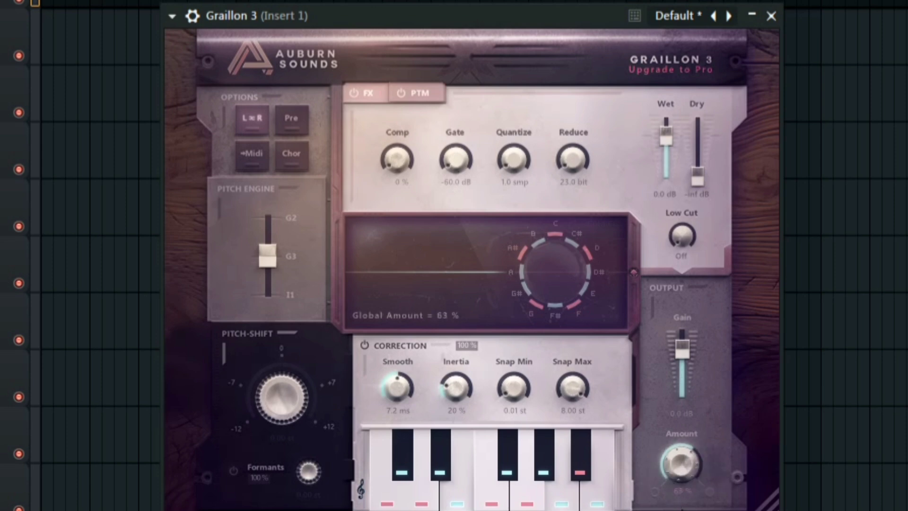
pyautogui.moveTo(661, 474); pyautogui.dragTo(661, 482)
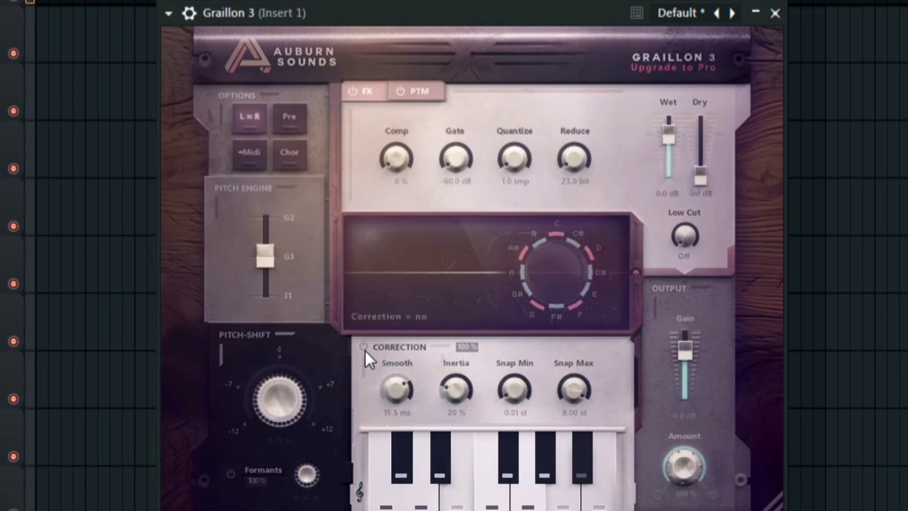
pyautogui.click(363, 348)
pyautogui.click(363, 348)
pyautogui.click(364, 348)
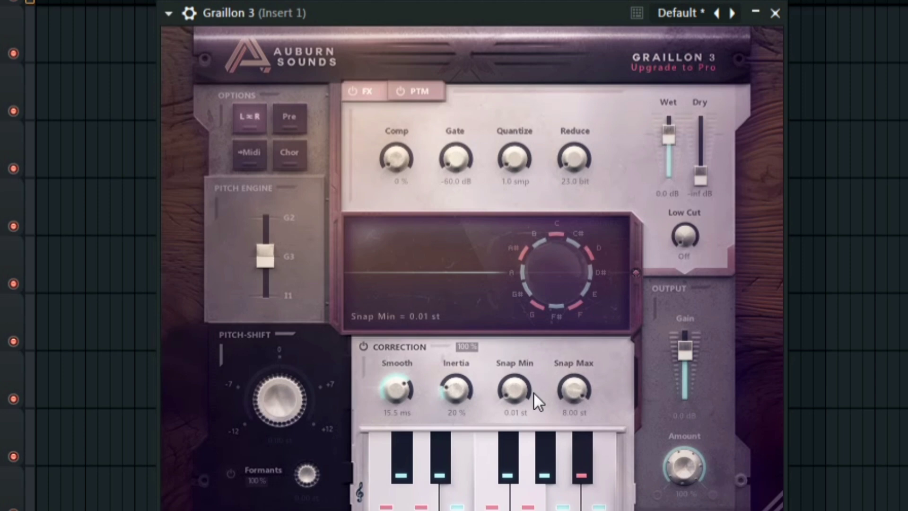
# Step: Reapply the E major scale to the correction keyboard
pyautogui.click(359, 503)
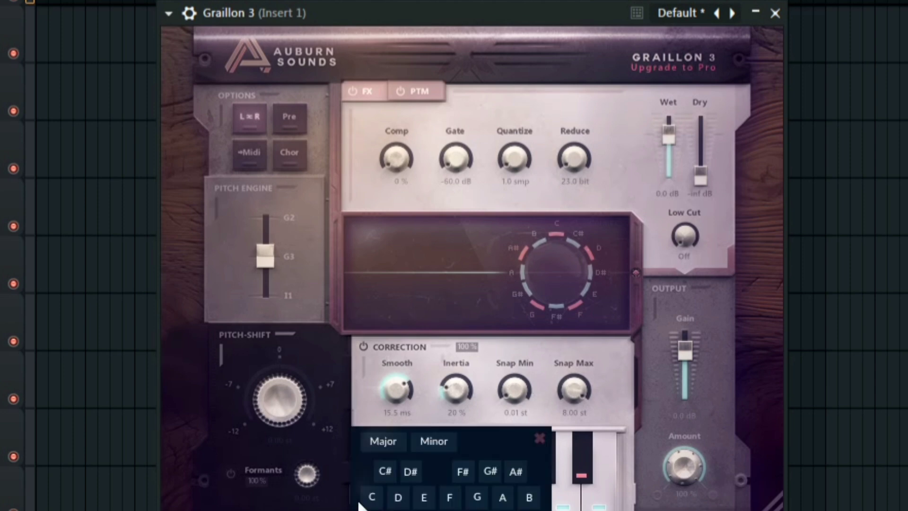
pyautogui.click(353, 404)
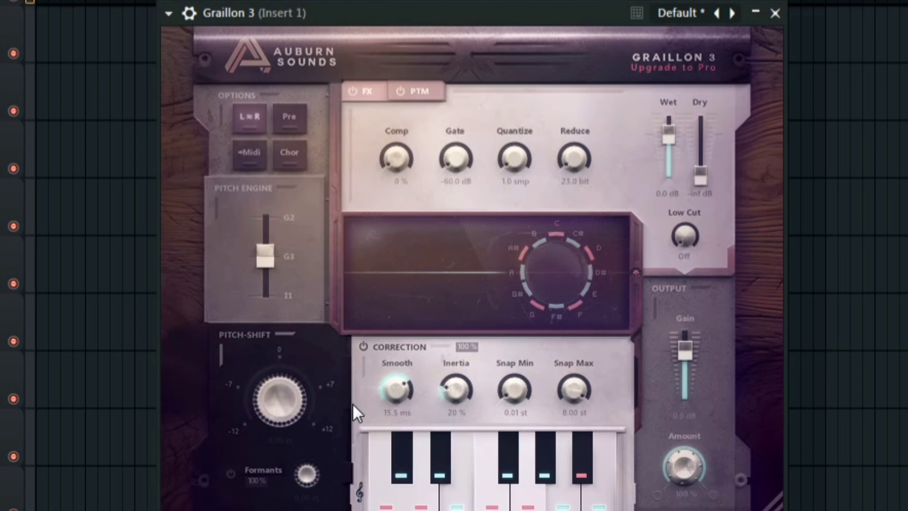
pyautogui.click(361, 493)
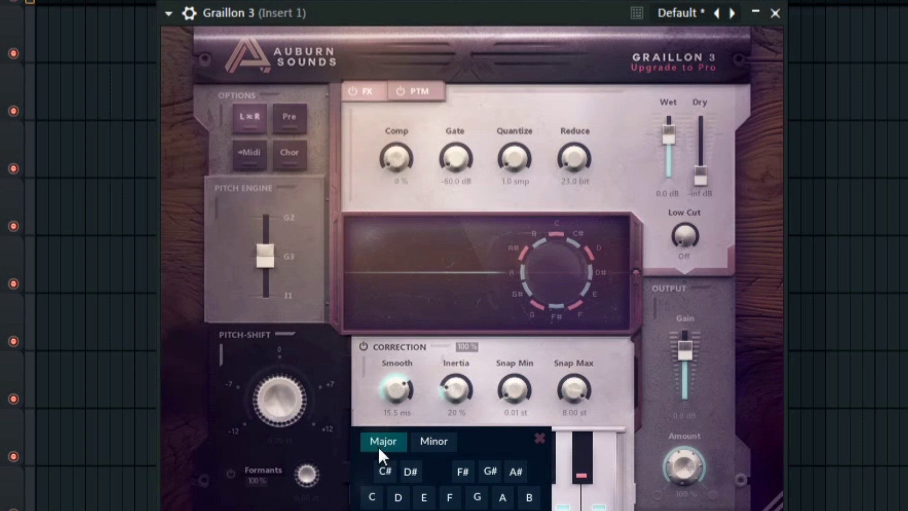
pyautogui.click(426, 499)
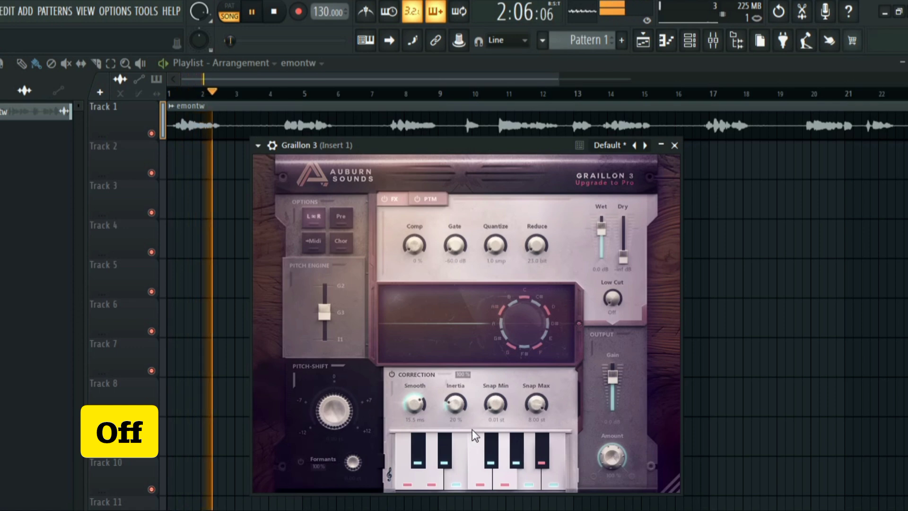
# Step: Switch the Correction section off and back on while the vocal plays, and stop playback
pyautogui.click(392, 374)
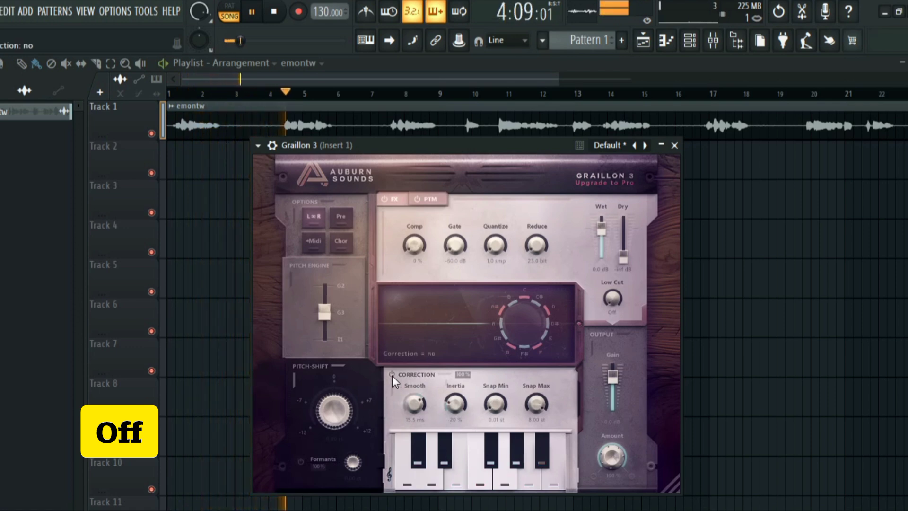
pyautogui.click(392, 374)
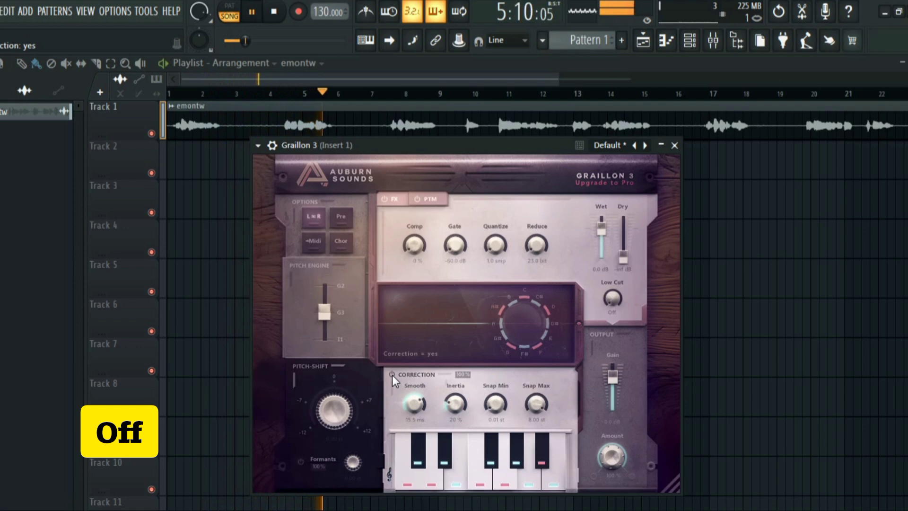
pyautogui.press('space')
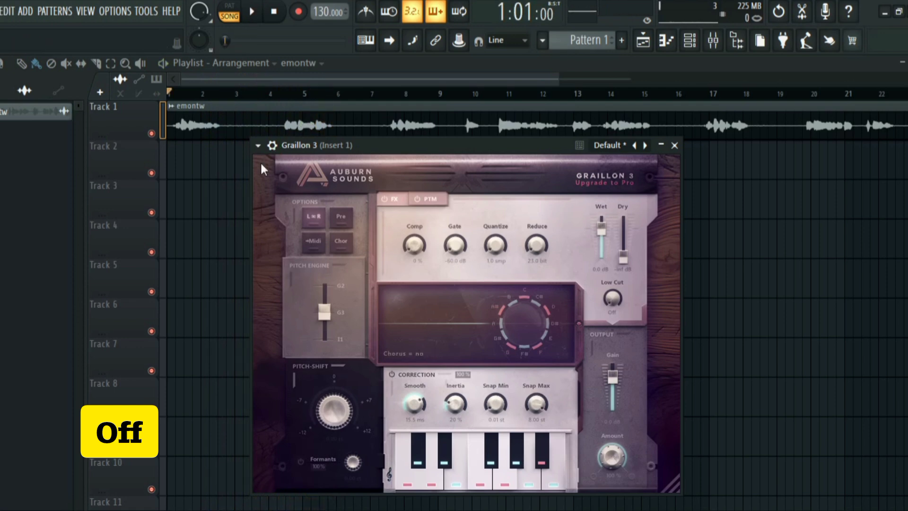
# Step: Switch Graillon 3 back on and play the vocal with Smooth at 3.6 ms and Inertia at 33 %
pyautogui.click(272, 145)
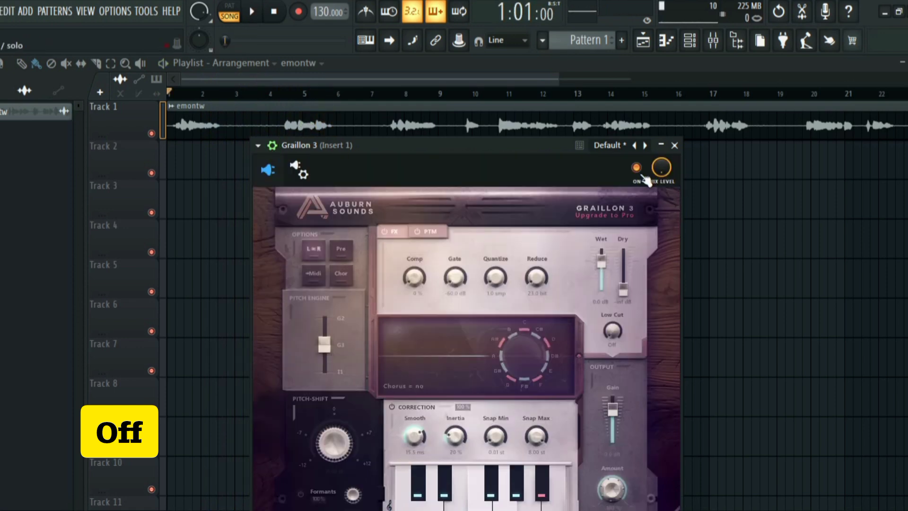
pyautogui.click(272, 145)
pyautogui.press('space')
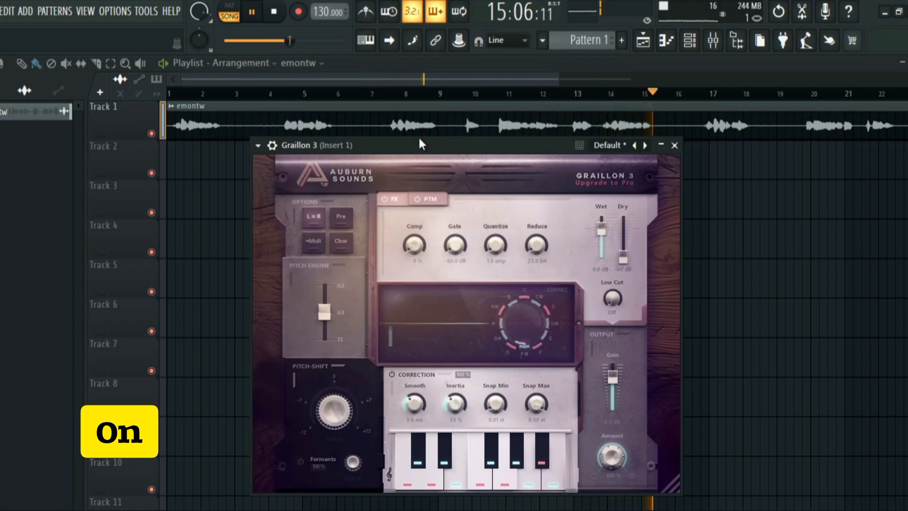
pyautogui.press('space')
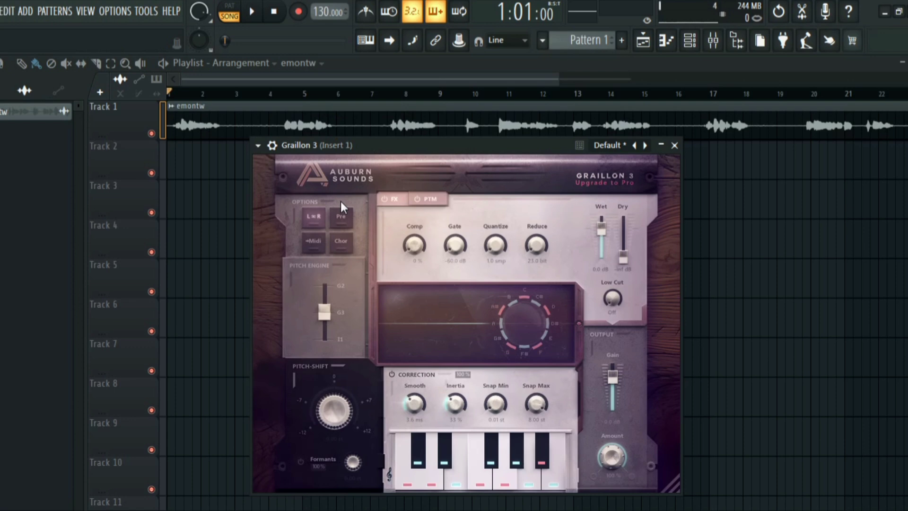
# Step: While the vocal plays, sweep the Pitch-Shift up past 7.84 st and back down to -12.00 st
pyautogui.moveTo(415, 254)
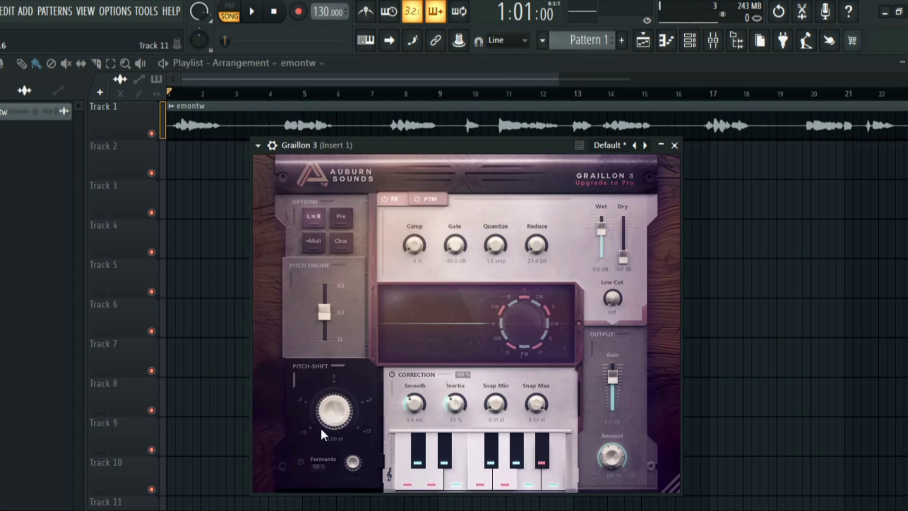
pyautogui.press('space')
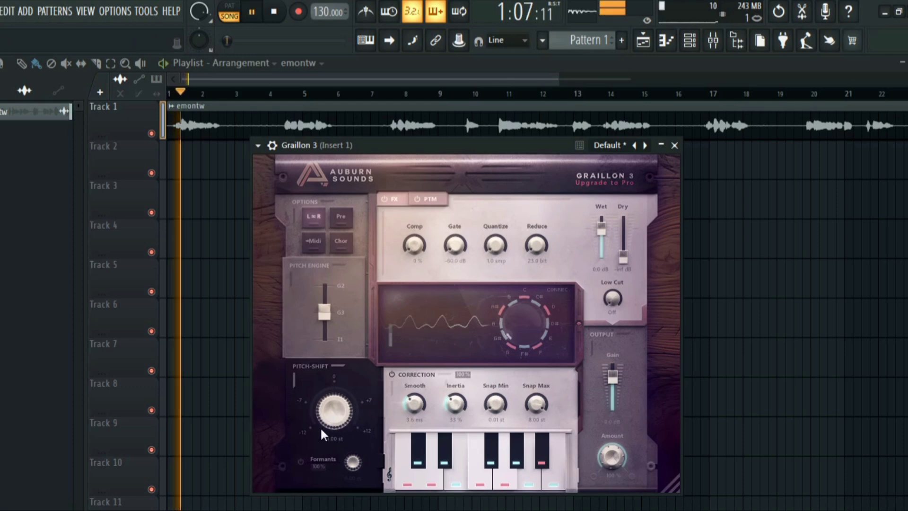
pyautogui.moveTo(322, 424); pyautogui.dragTo(328, 345)
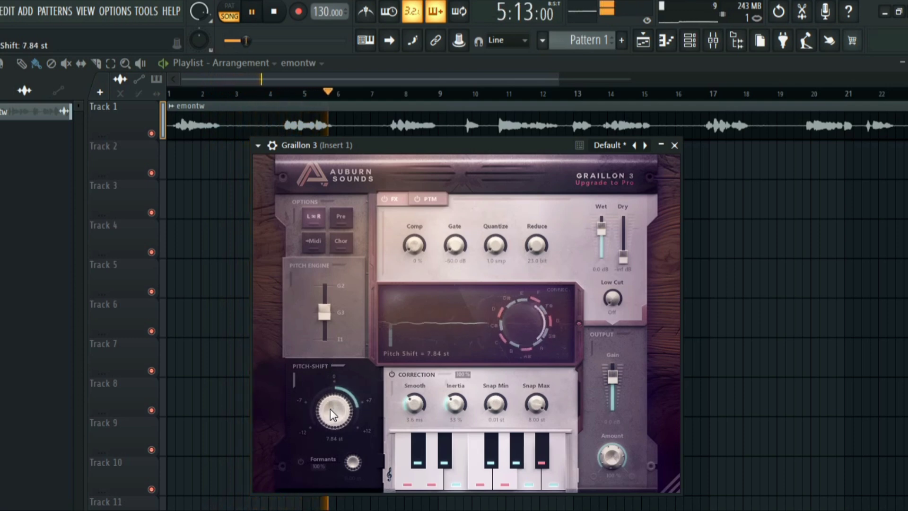
pyautogui.moveTo(331, 408); pyautogui.dragTo(329, 356)
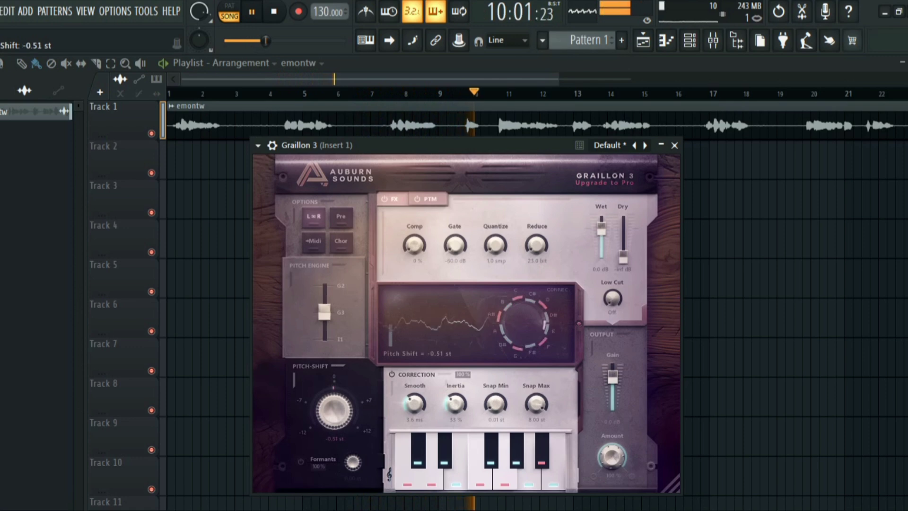
pyautogui.moveTo(326, 415); pyautogui.dragTo(313, 477)
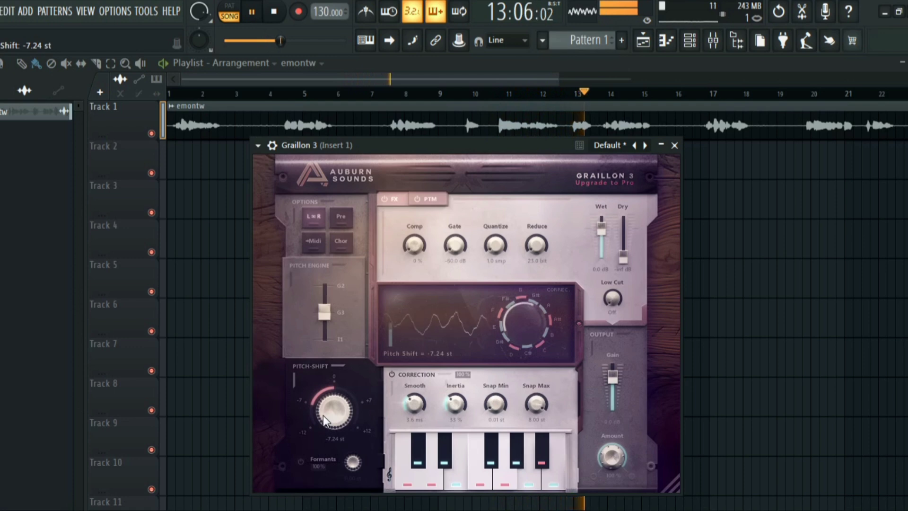
pyautogui.moveTo(322, 411); pyautogui.dragTo(319, 464)
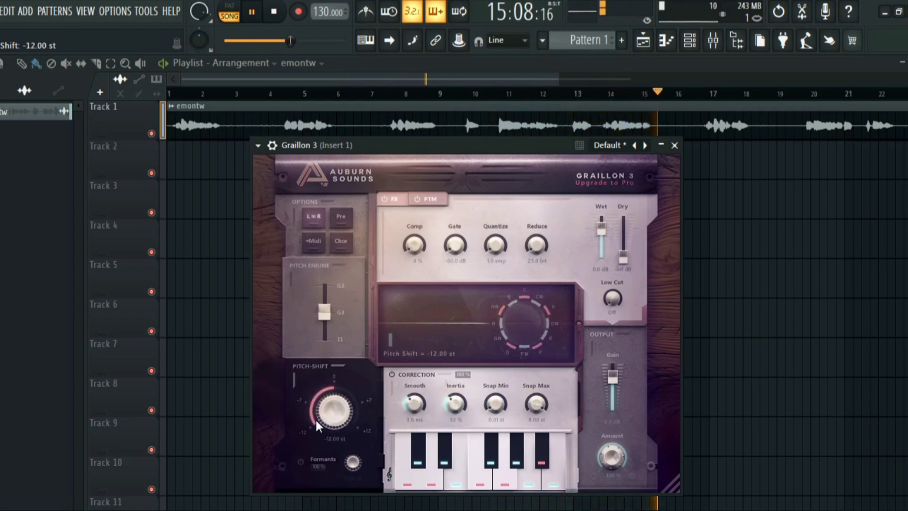
# Step: Bring the Pitch-Shift back up to -0.36 st while the vocal plays, and stop playback
pyautogui.moveTo(316, 420); pyautogui.dragTo(313, 377)
pyautogui.moveTo(323, 339); pyautogui.dragTo(329, 316)
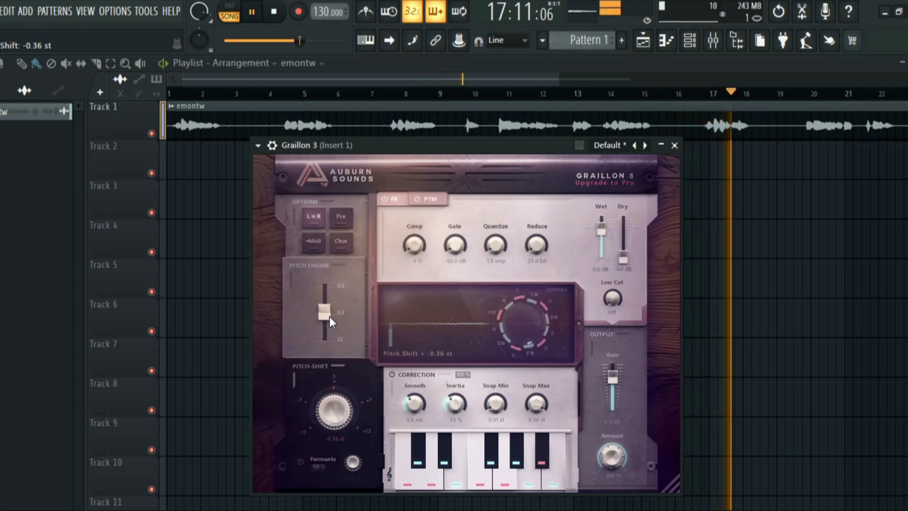
pyautogui.press('space')
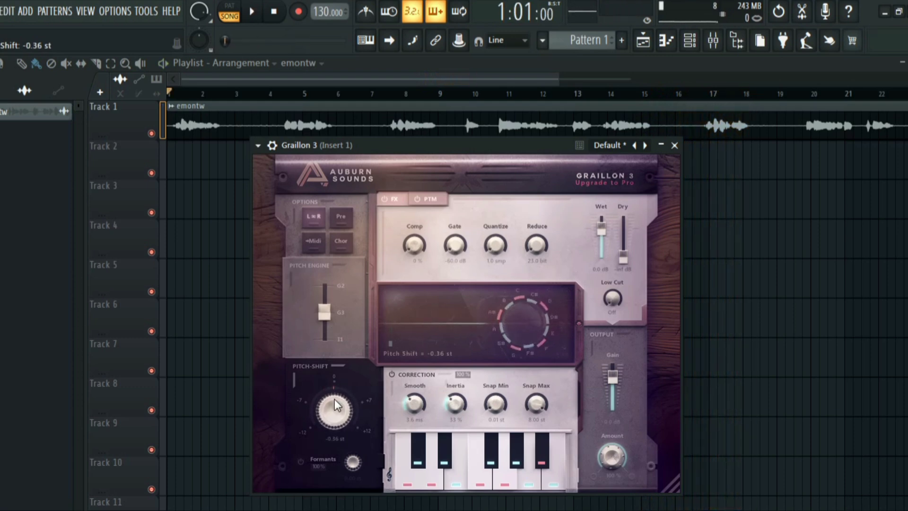
# Step: Enable Formants, play the vocal, and sweep the Pitch-Shift up to 11.67 st and down to -4.32 st
pyautogui.click(302, 461)
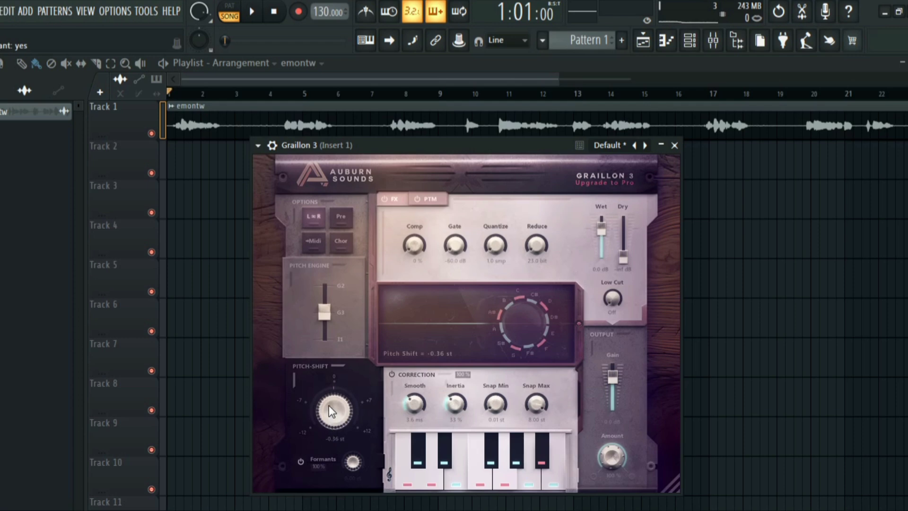
pyautogui.press('space')
pyautogui.moveTo(328, 405); pyautogui.dragTo(339, 298)
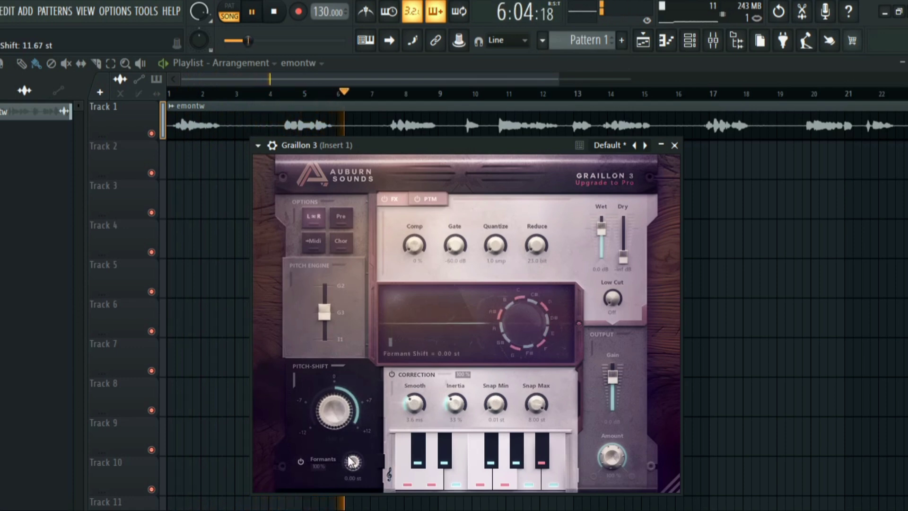
pyautogui.moveTo(345, 407); pyautogui.dragTo(321, 424)
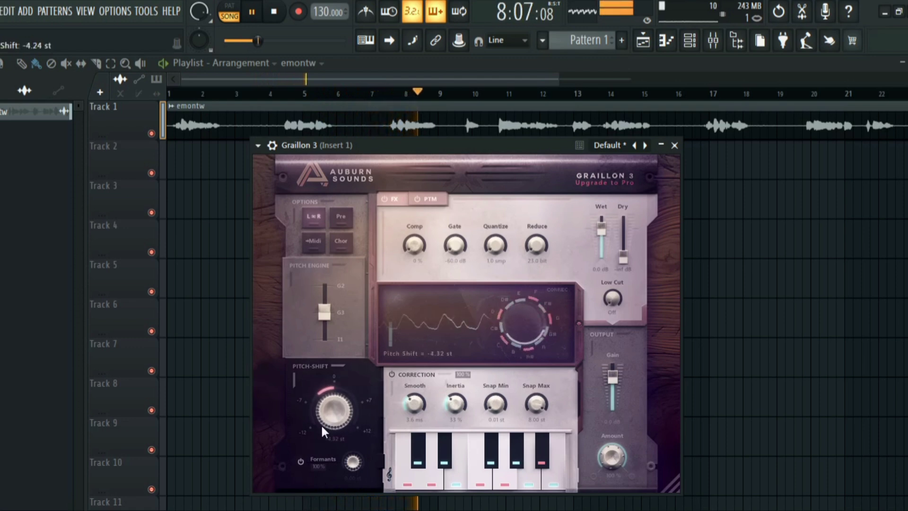
# Step: Sweep the Formant Shift down and up to 12.00 st with the Pitch-Shift raised to 12.00 st, and return the Pitch-Shift to -0.03 st
pyautogui.moveTo(351, 463); pyautogui.dragTo(341, 501)
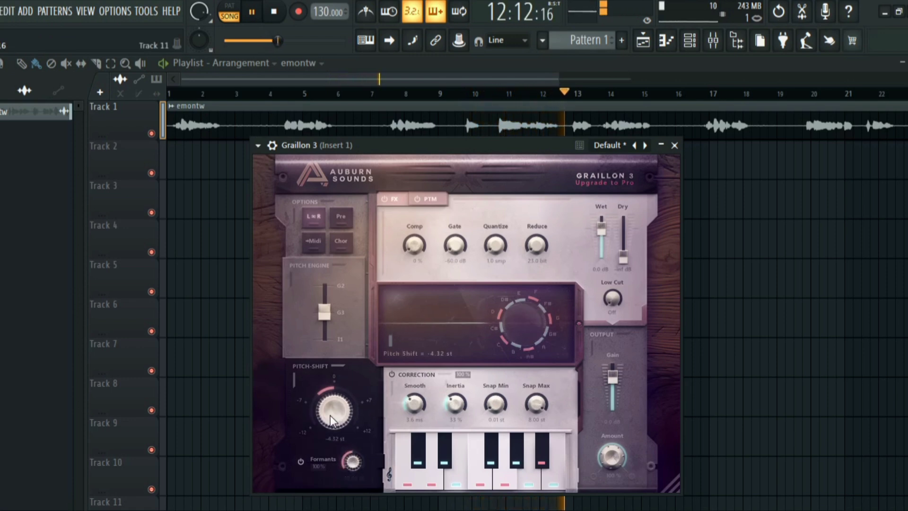
pyautogui.moveTo(330, 415); pyautogui.dragTo(351, 260)
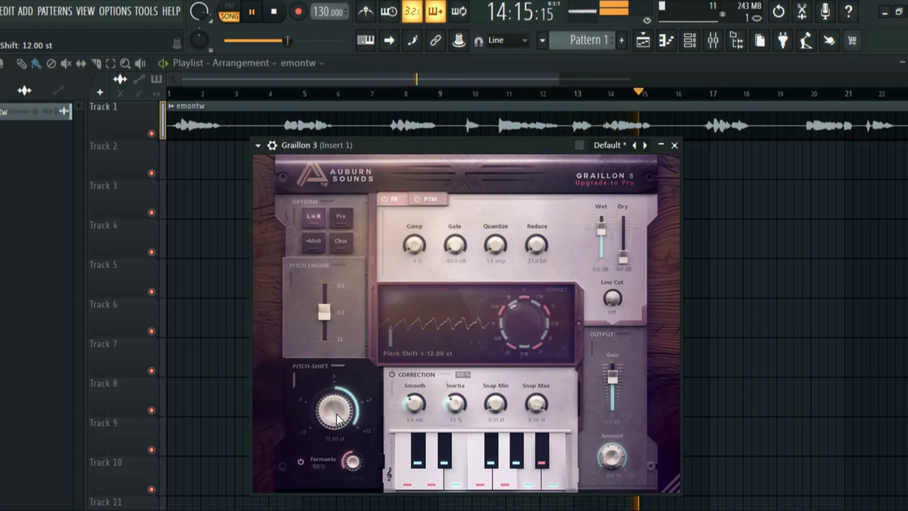
pyautogui.moveTo(352, 466); pyautogui.dragTo(363, 316)
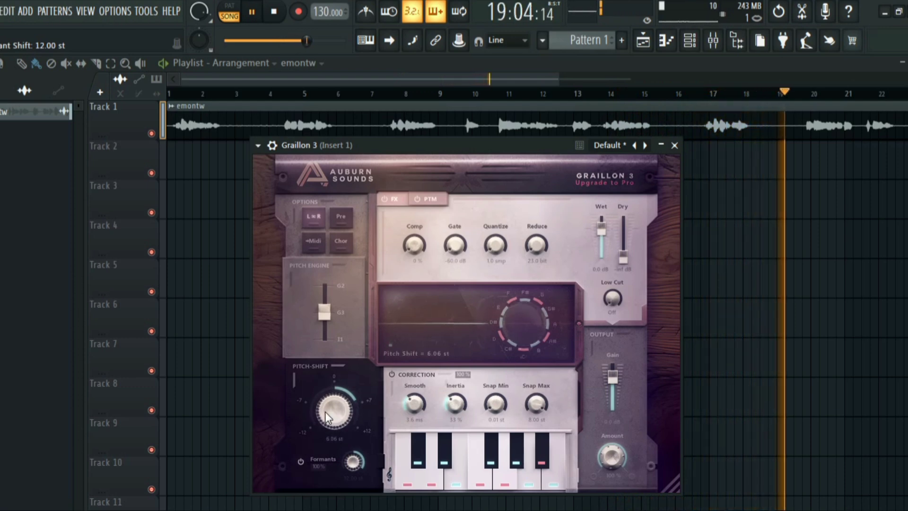
pyautogui.moveTo(325, 412); pyautogui.dragTo(320, 436)
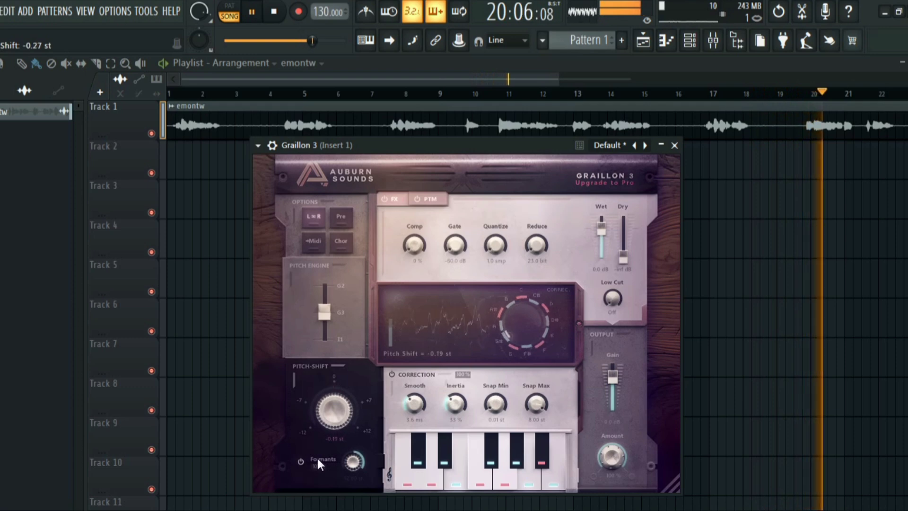
pyautogui.moveTo(317, 454)
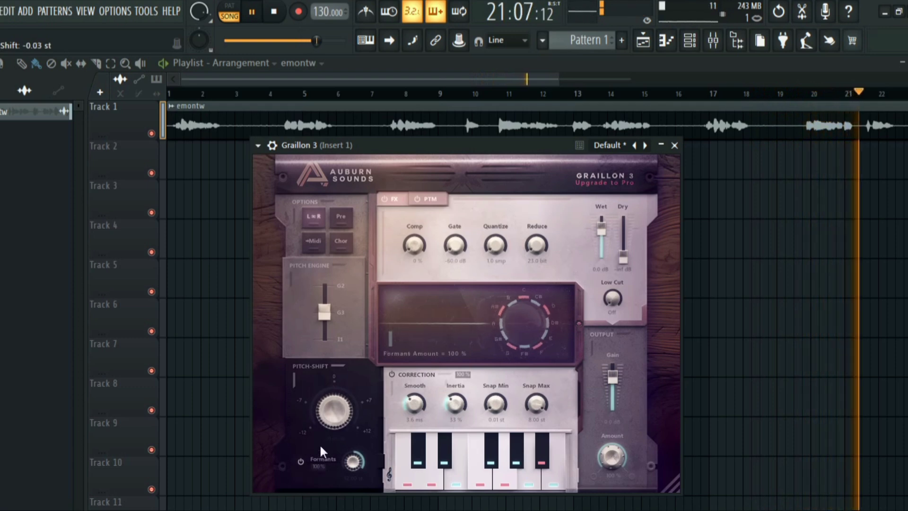
# Step: Lower the Formant Shift to -11.97 st while the vocal plays, switch Formants off and stop playback
pyautogui.moveTo(353, 461); pyautogui.dragTo(351, 505)
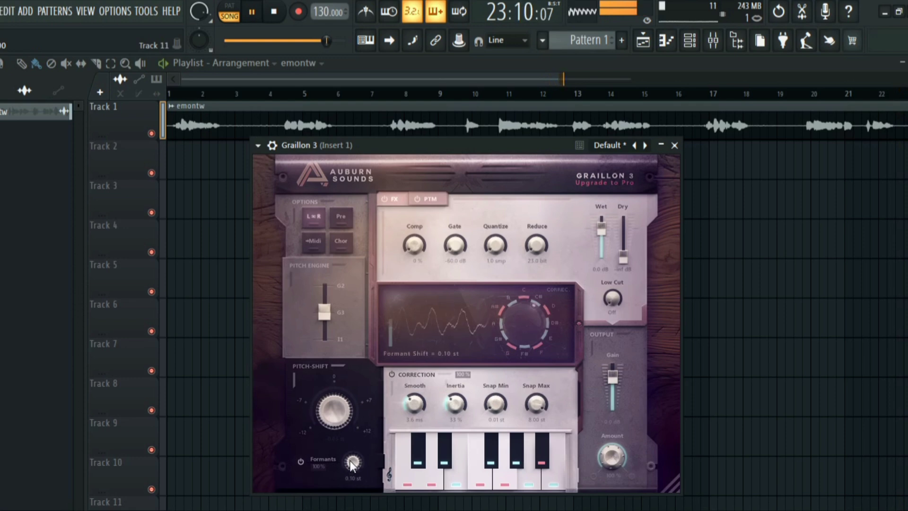
pyautogui.moveTo(351, 463); pyautogui.dragTo(351, 509)
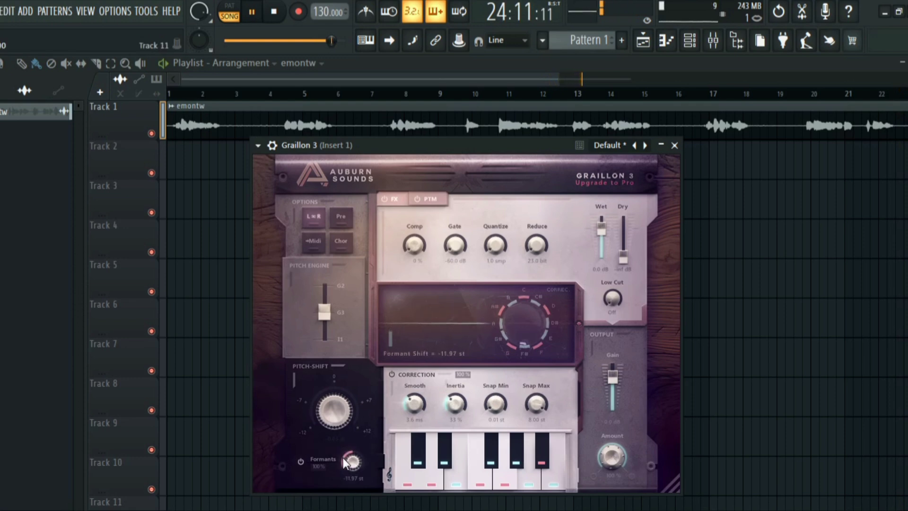
pyautogui.click(301, 461)
pyautogui.press('space')
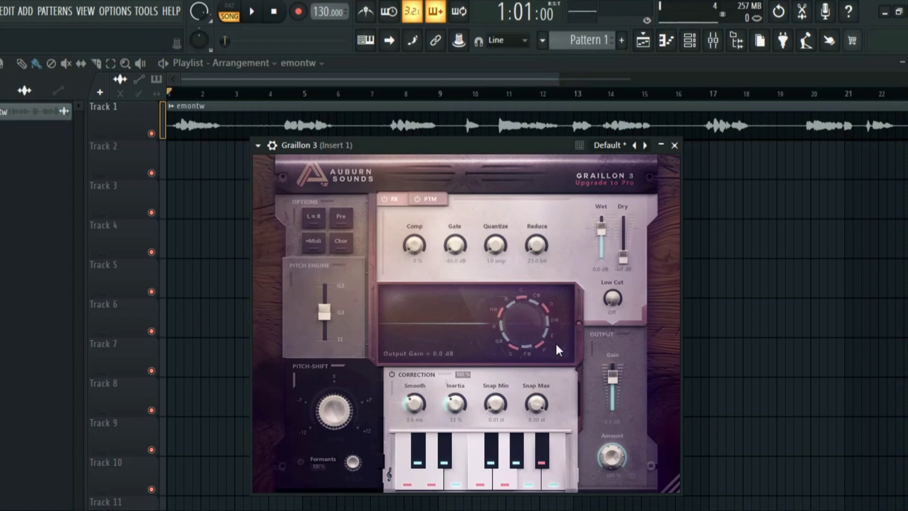